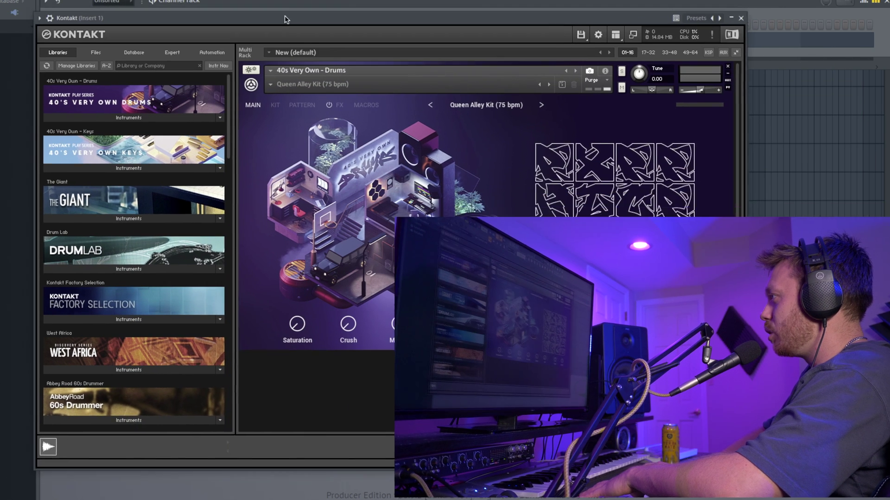
Shift the Kontakt window left so the macro knobs and drum grid are fully visible
left_click_drag(285, 18, 268, 18)
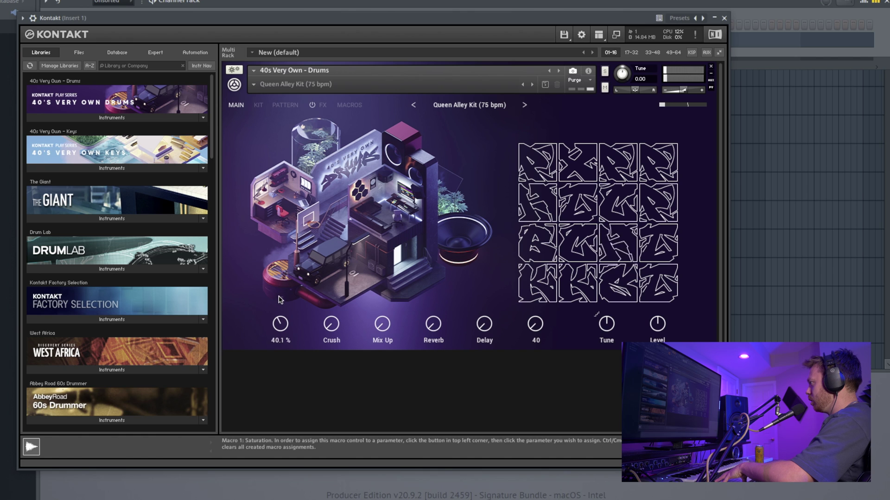
Zero the Saturation macro, then raise Crush to about 76 % and Mix Up to about 54 %
scroll(279, 299, "up", 1)
left_click_drag(281, 294, 335, 331)
left_click_drag(331, 288, 332, 276)
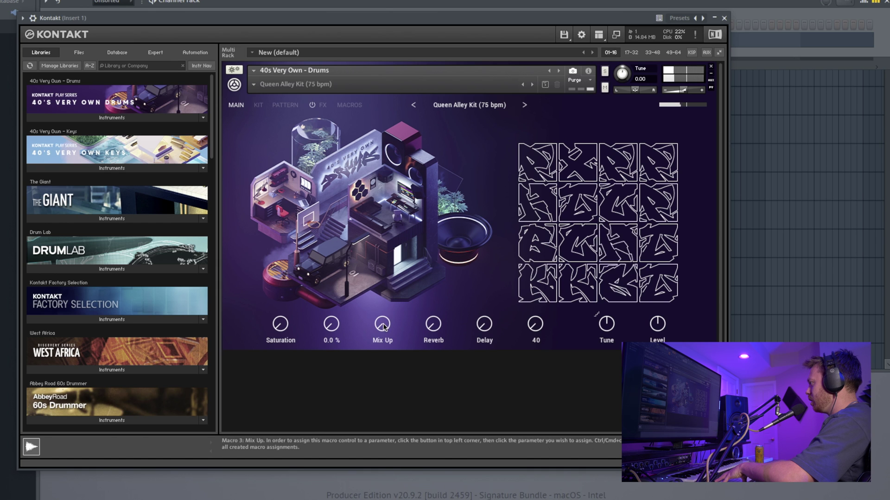
scroll(383, 322, "down", 10)
left_click_drag(383, 319, 385, 259)
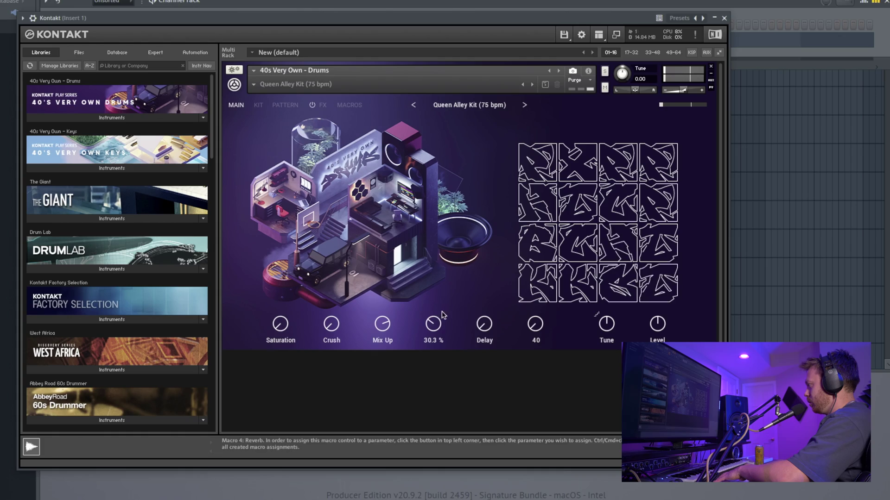
Lower Delay, then return the Reverb, Delay and Mix Up macros to 0.0 %
left_click_drag(486, 308, 494, 352)
left_click_drag(433, 342, 433, 350)
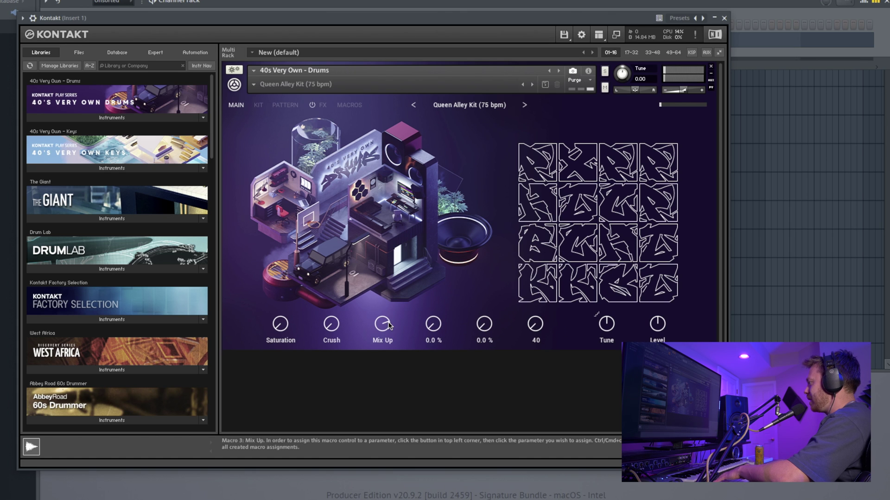
left_click_drag(388, 326, 398, 390)
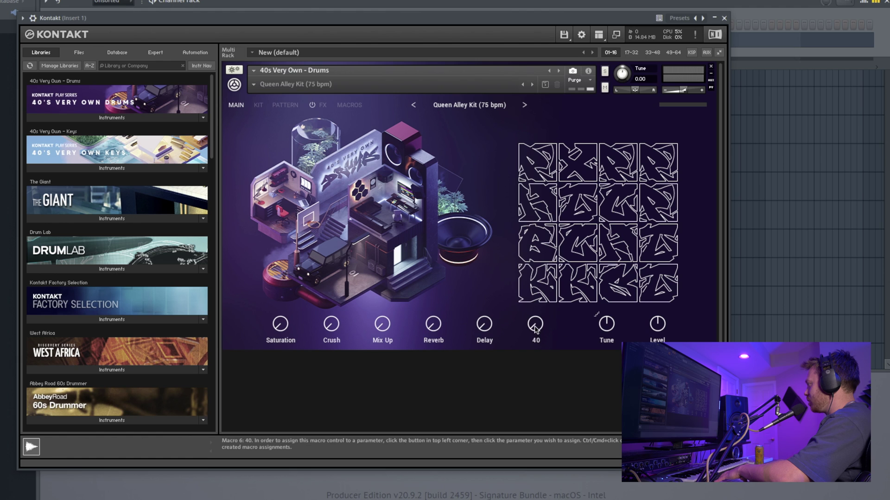
Sweep the 40 macro down and back up to about 30 %, and try Tune changes ending at 0.00
left_click_drag(523, 352, 561, 398)
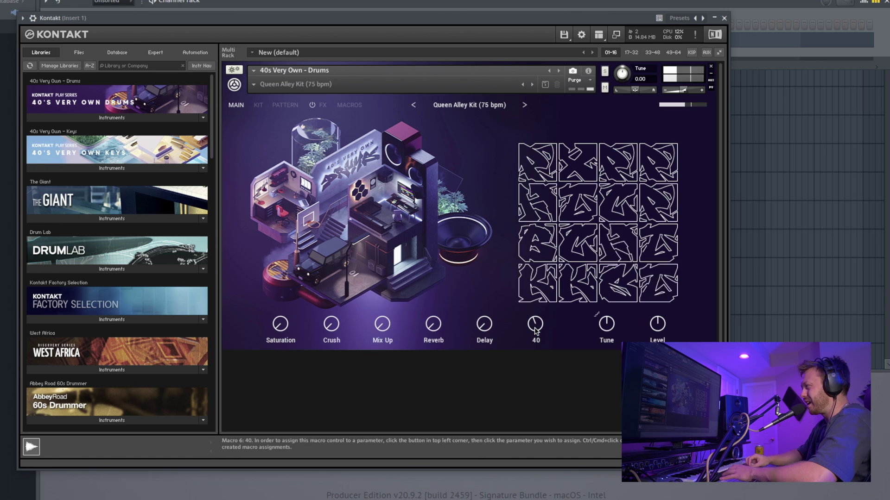
left_click_drag(536, 331, 535, 332)
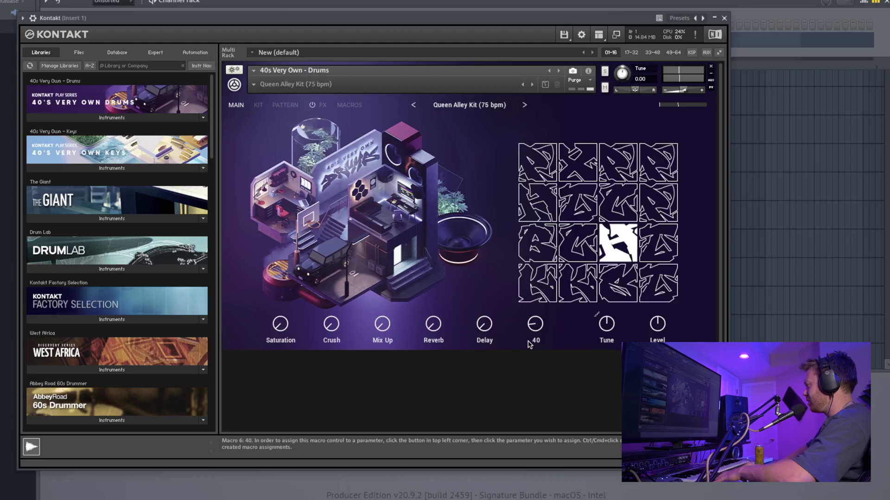
mouse_move(537, 329)
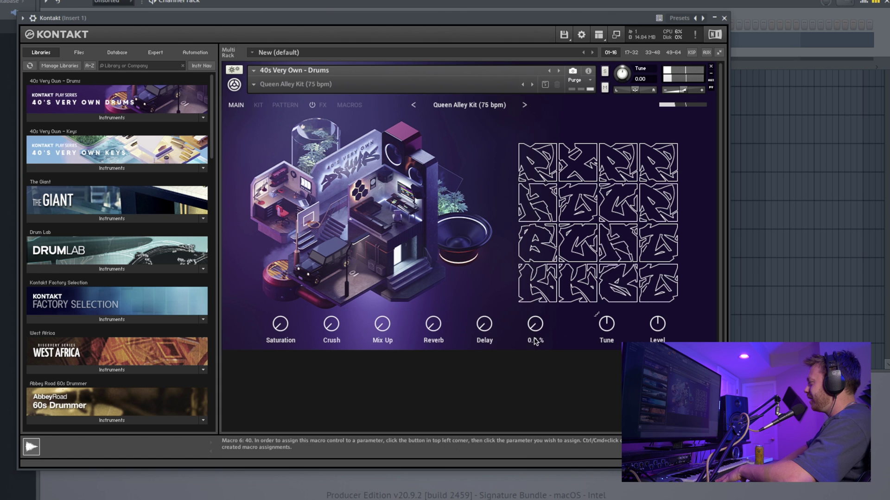
left_click_drag(535, 342, 554, 364)
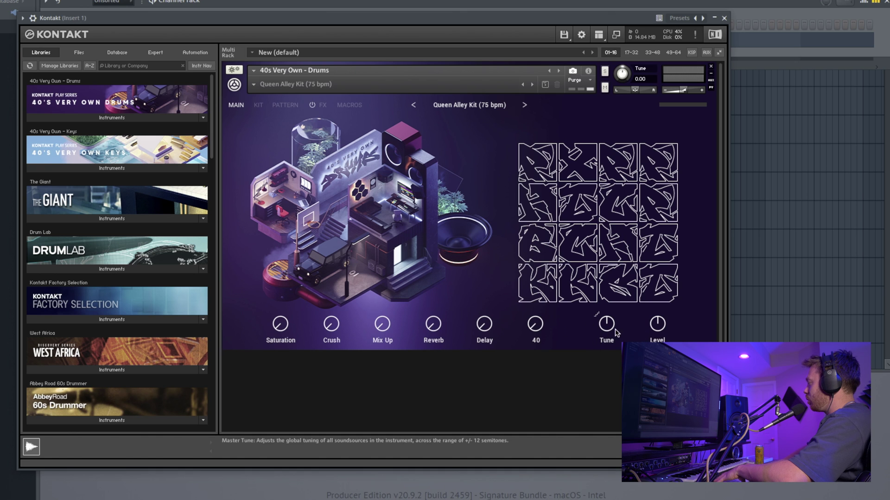
scroll(607, 324, "up", 2)
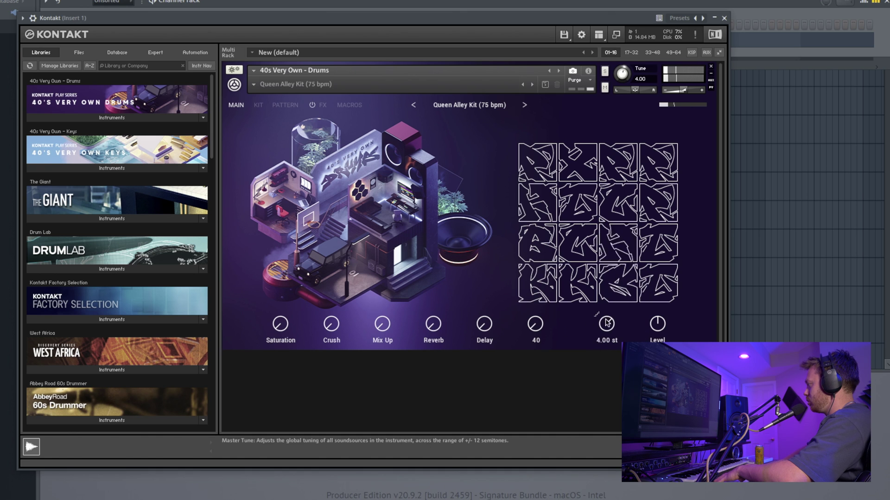
scroll(607, 324, "down", 1)
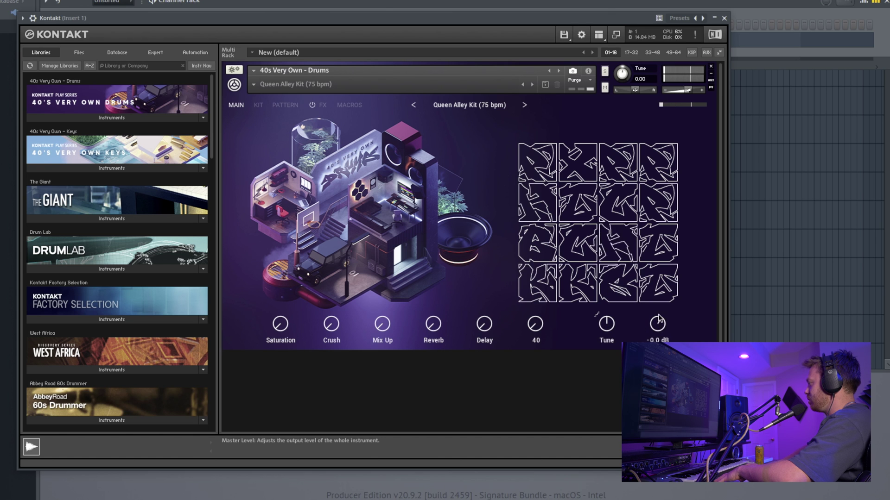
On the KIT page, replace the SNARE pad's 40 Snare 7 sample with 40 Snare 10
left_click(259, 105)
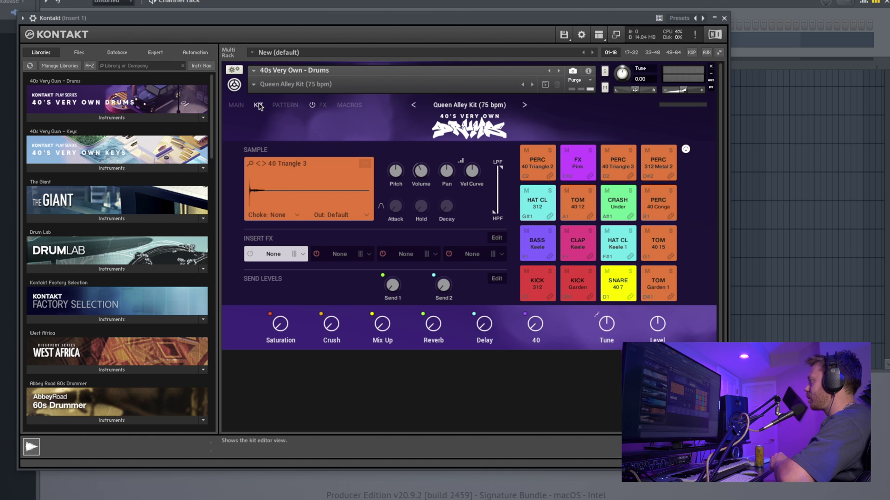
left_click(286, 163)
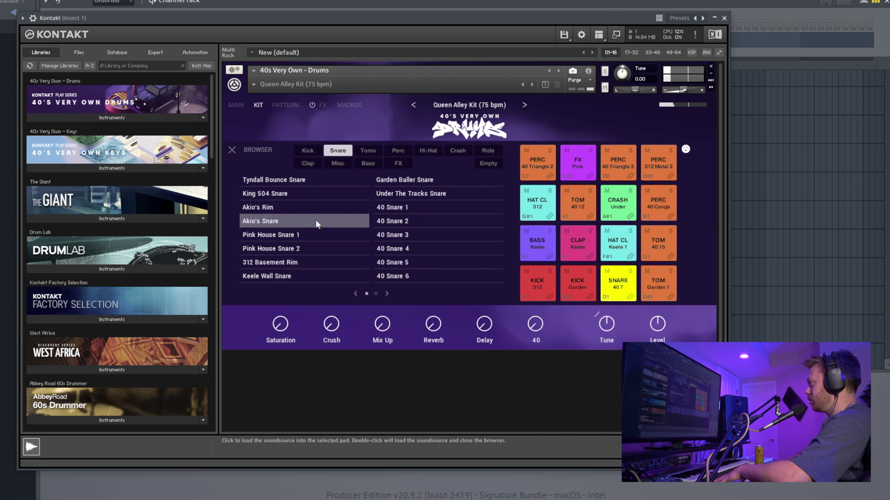
left_click(619, 286)
left_click(271, 221)
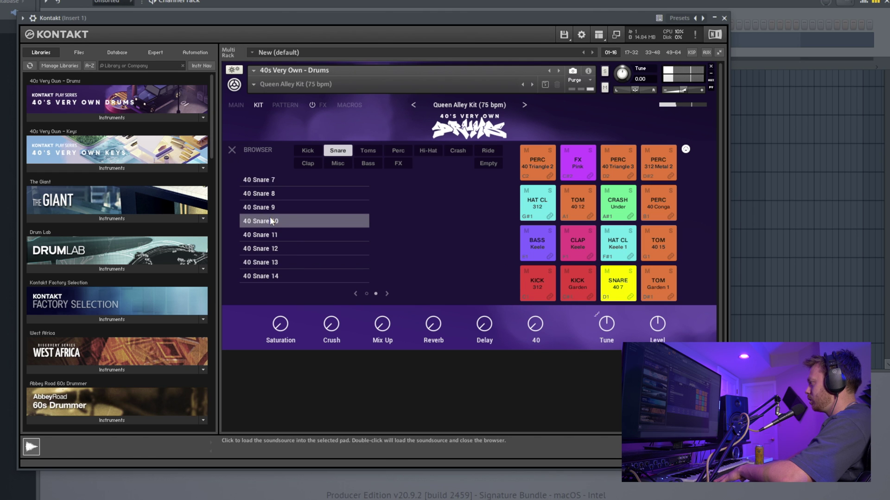
double_click(277, 221)
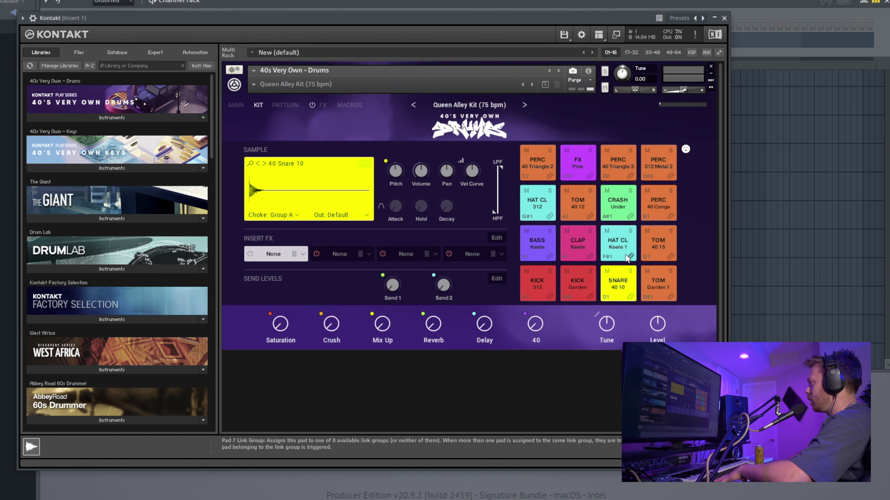
Check the Choke options, then shorten the 312 Basement Hat CL pad's decay to a few milliseconds
left_click(279, 215)
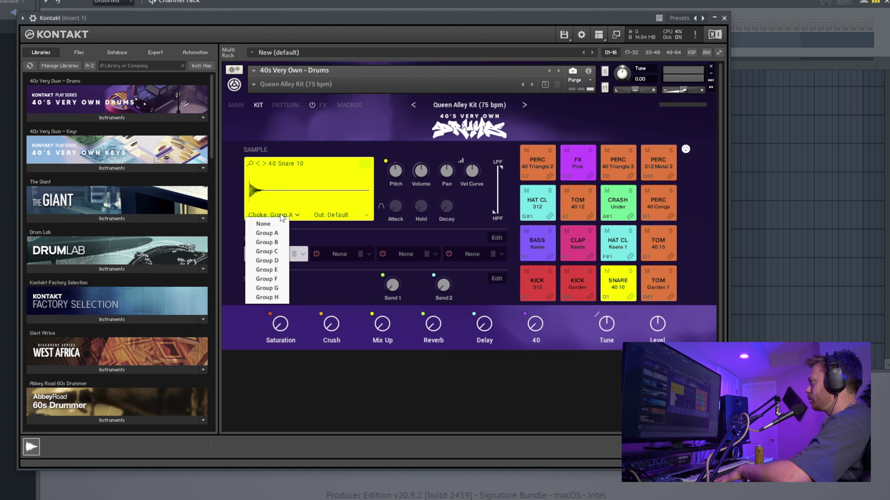
left_click(276, 216)
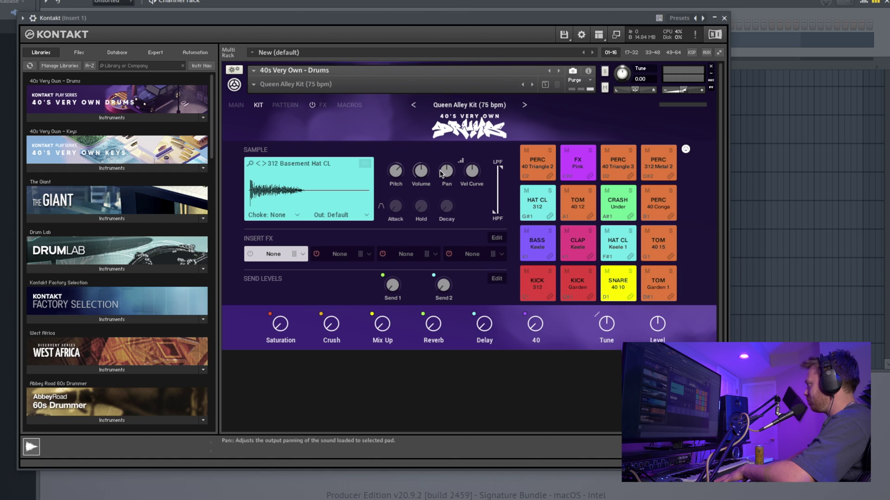
left_click(395, 211)
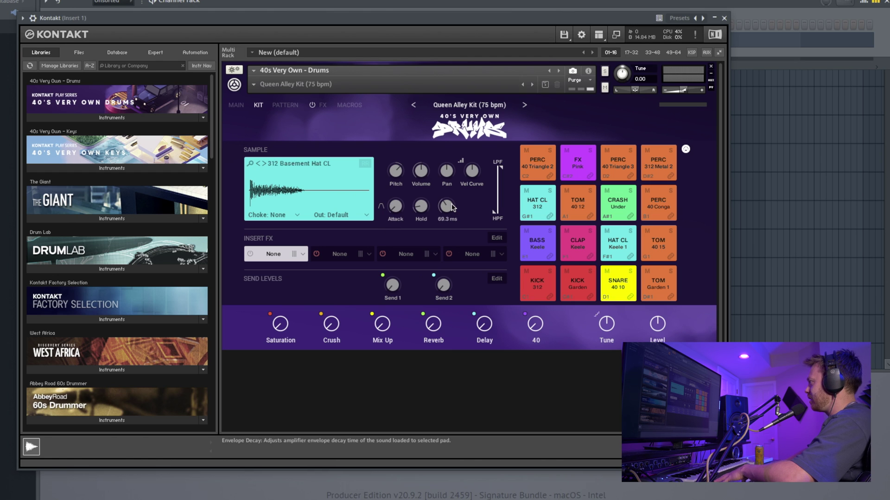
left_click_drag(452, 208, 437, 228)
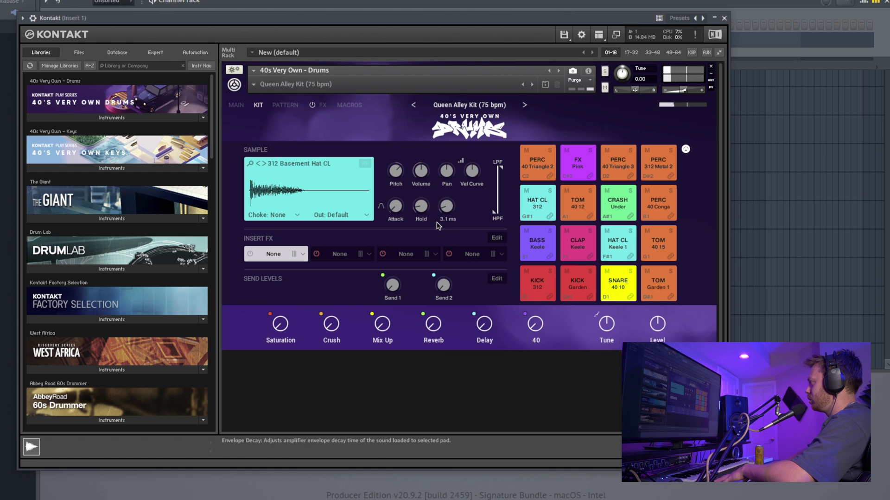
Lengthen the SNARE pad's decay to about 220 ms, then settle it at about 115 ms
left_click(614, 286)
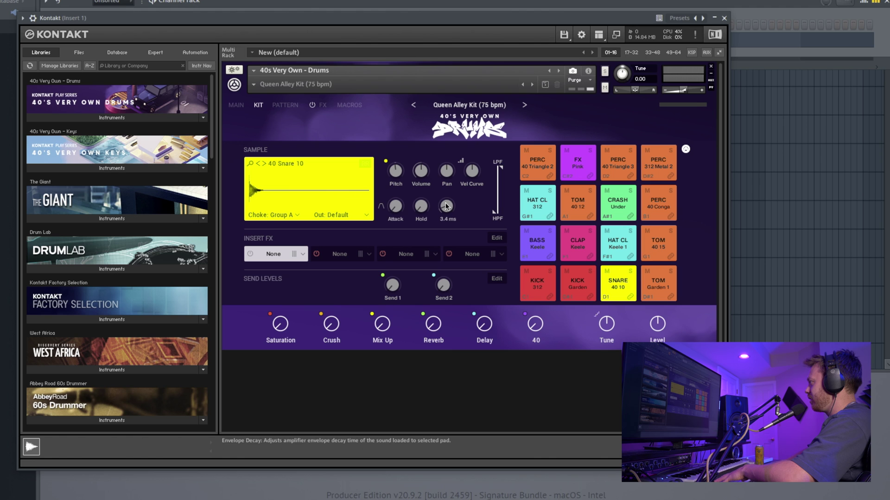
scroll(446, 206, "up", 2)
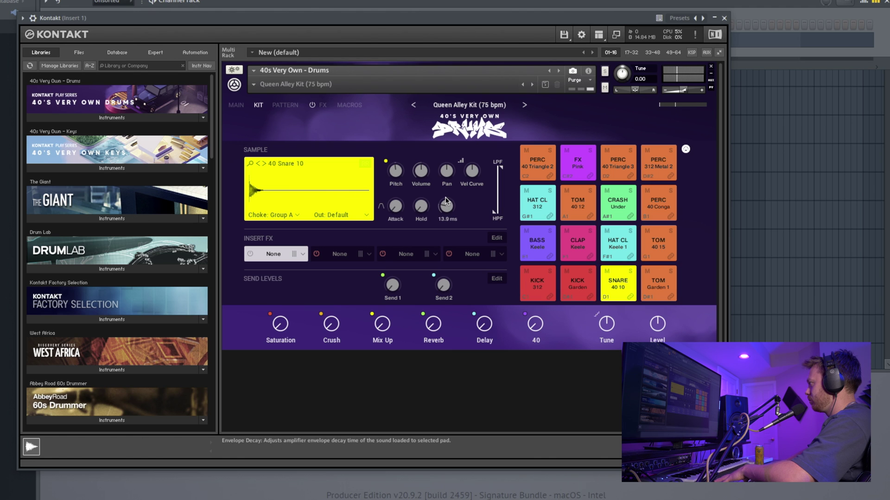
left_click_drag(447, 200, 446, 182)
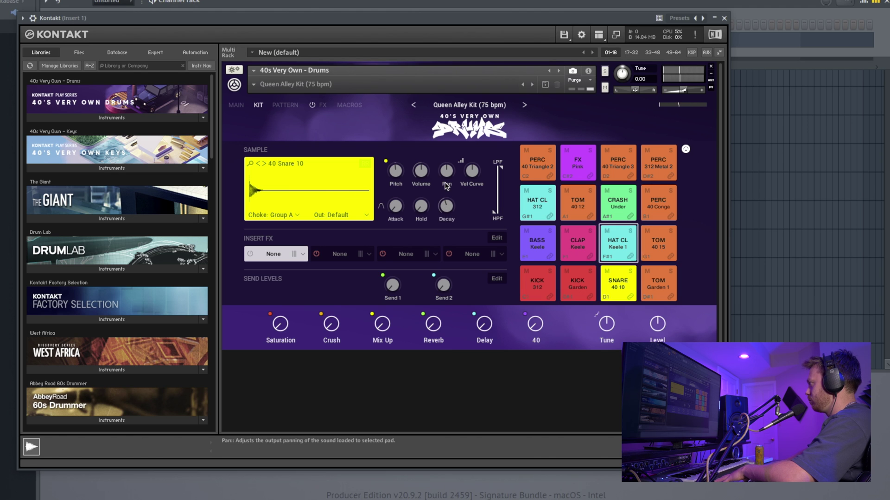
left_click_drag(446, 185, 445, 186)
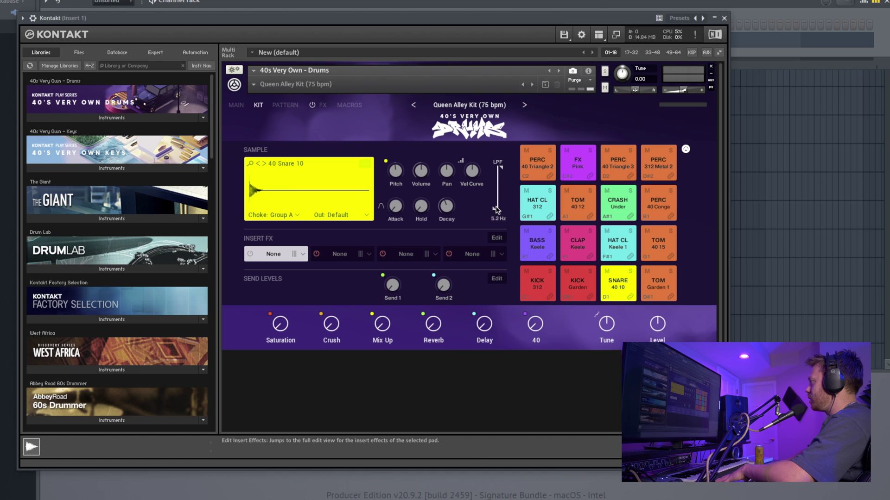
Sweep the snare's low-pass cutoff, then lift its high-pass frequency slightly above minimum
left_click_drag(496, 208, 498, 188)
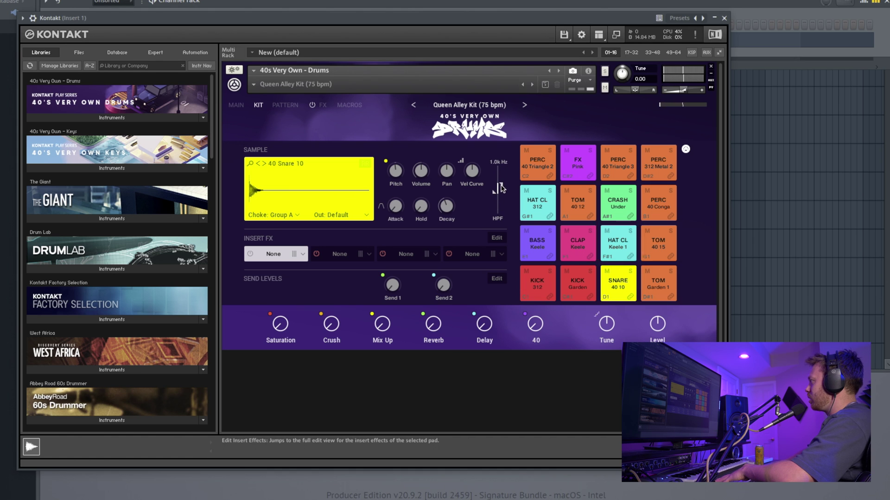
mouse_move(502, 187)
left_mouse_down()
mouse_move(495, 200)
mouse_move(502, 195)
left_mouse_up()
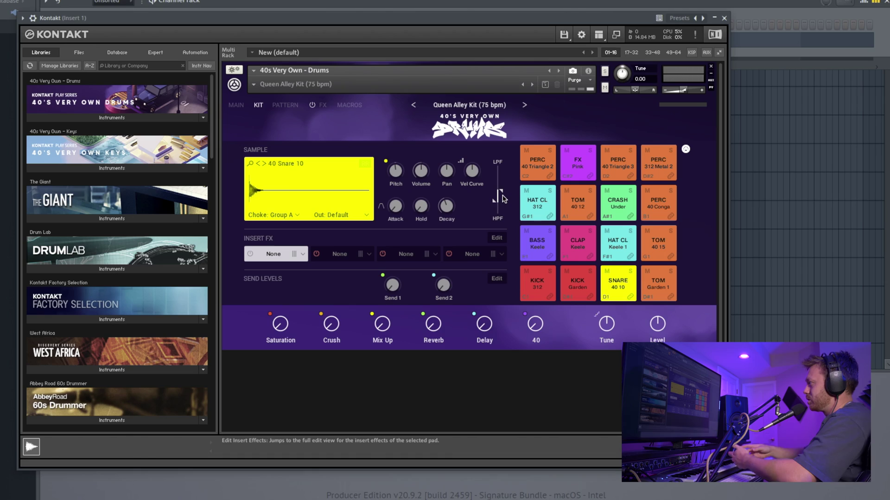
left_click_drag(495, 200, 501, 170)
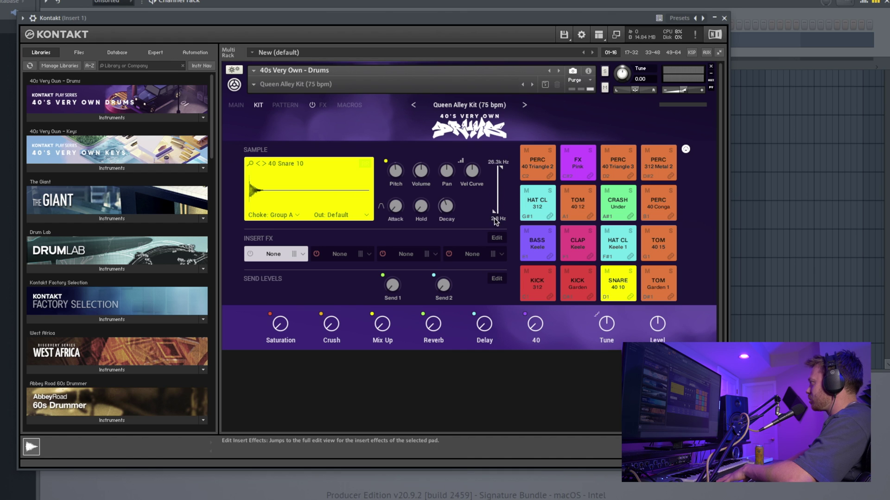
left_click_drag(495, 223, 495, 210)
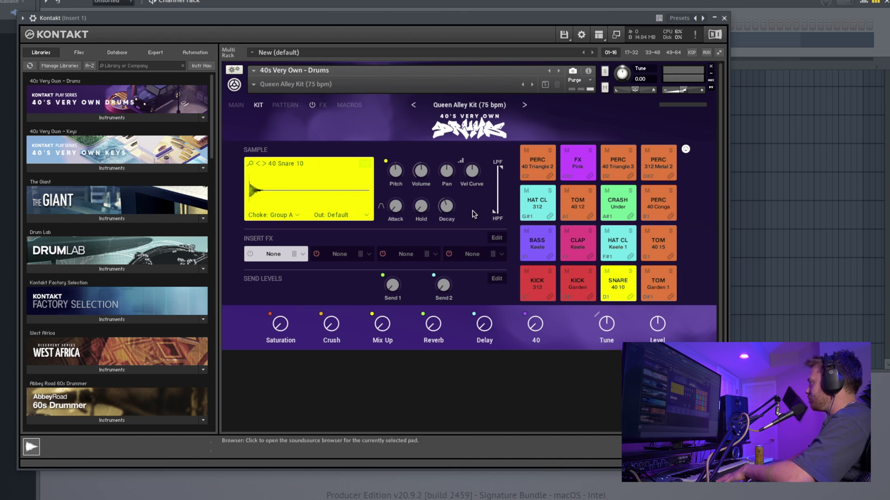
Load Chorus into the snare's first Insert FX slot and briefly solo the pad
left_click(303, 255)
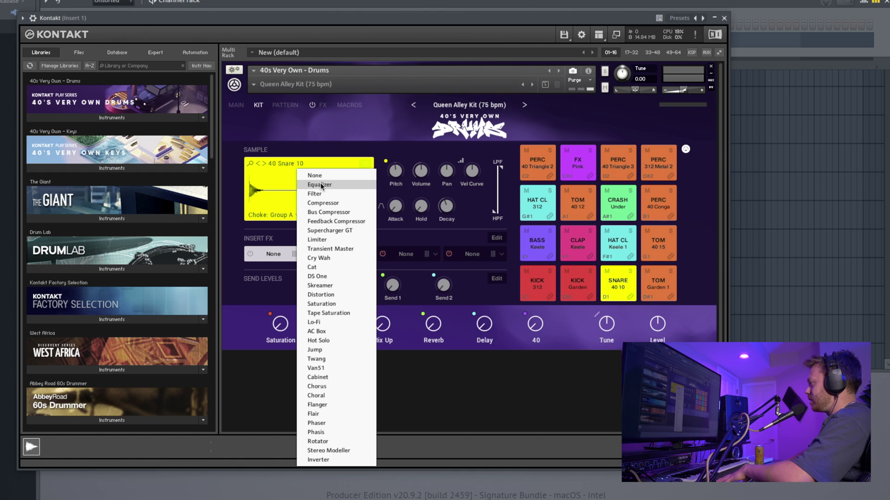
left_click(325, 387)
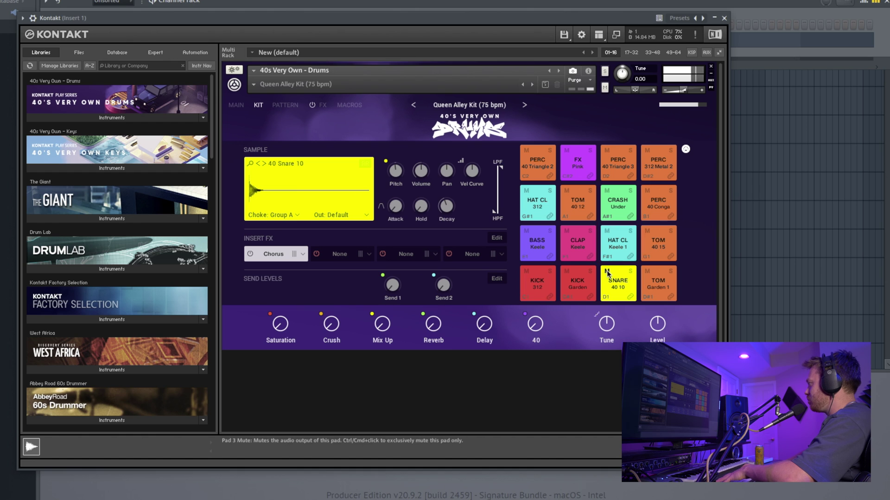
left_click(630, 272)
left_click(630, 272)
Assign both the SNARE and PERC 40 Triangle 2 pads to Link Group 2
left_click(630, 296)
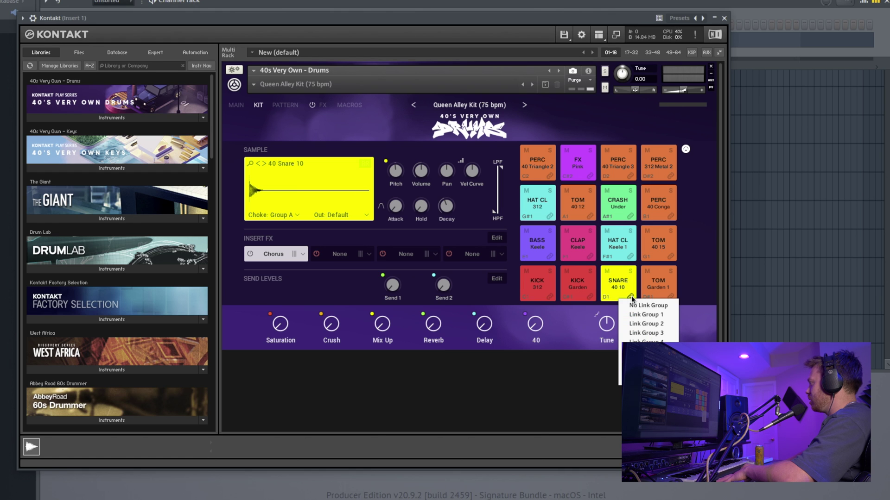
left_click(647, 324)
left_click(551, 176)
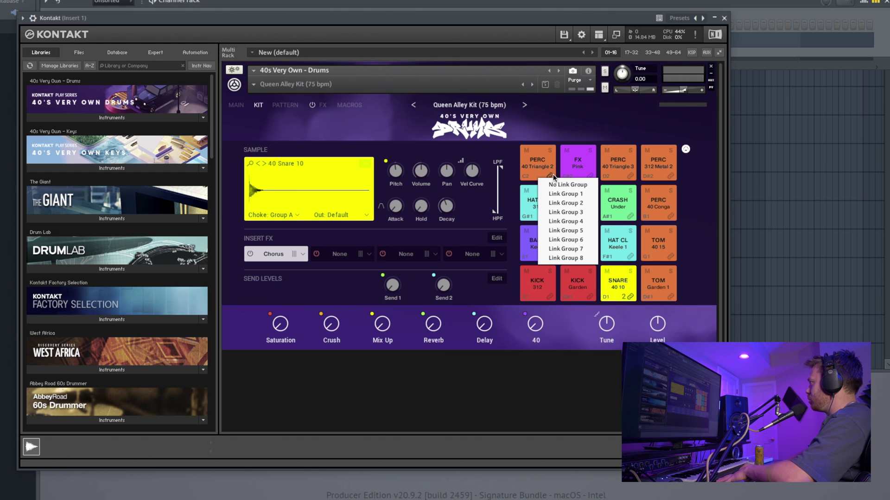
left_click(560, 203)
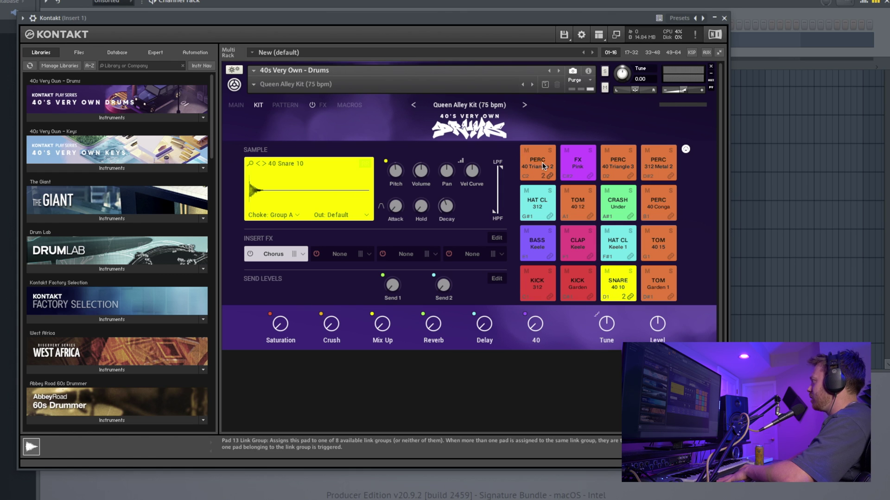
Switch to the PATTERN page to view the drum pattern
left_click(286, 105)
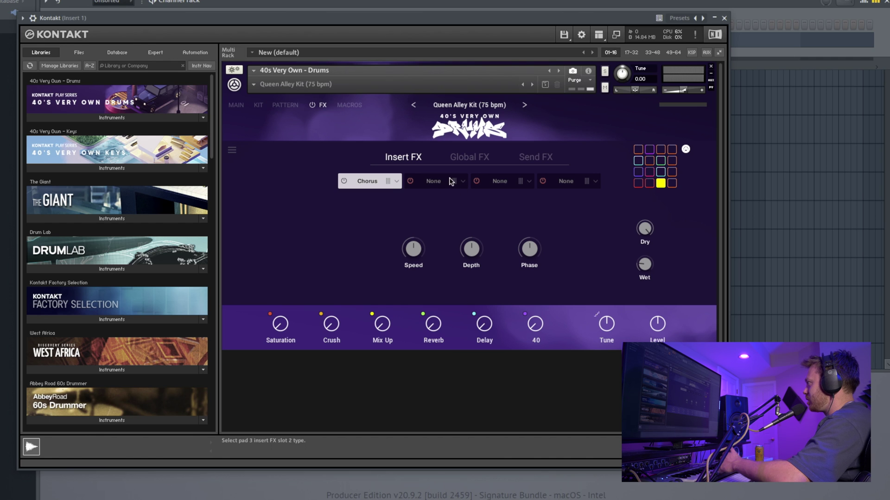
Compare Global FX with Insert FX and inspect several pads' insert effects
left_click(464, 162)
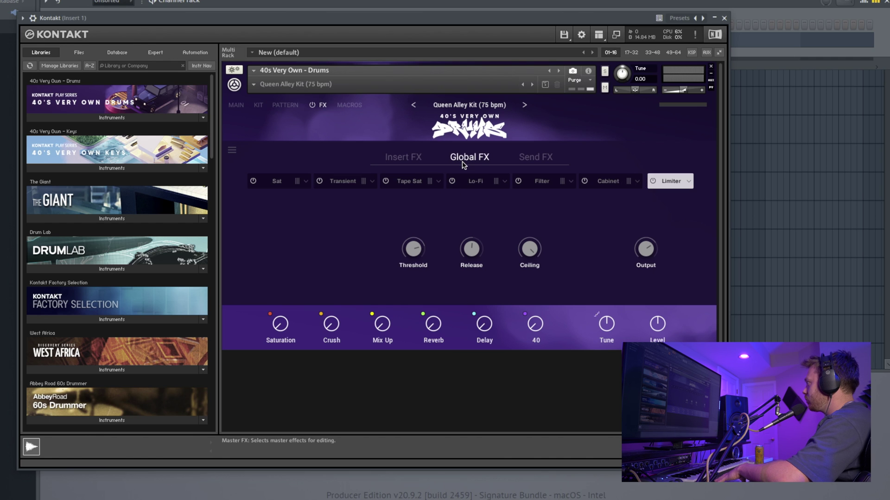
left_click(413, 159)
left_click(651, 173)
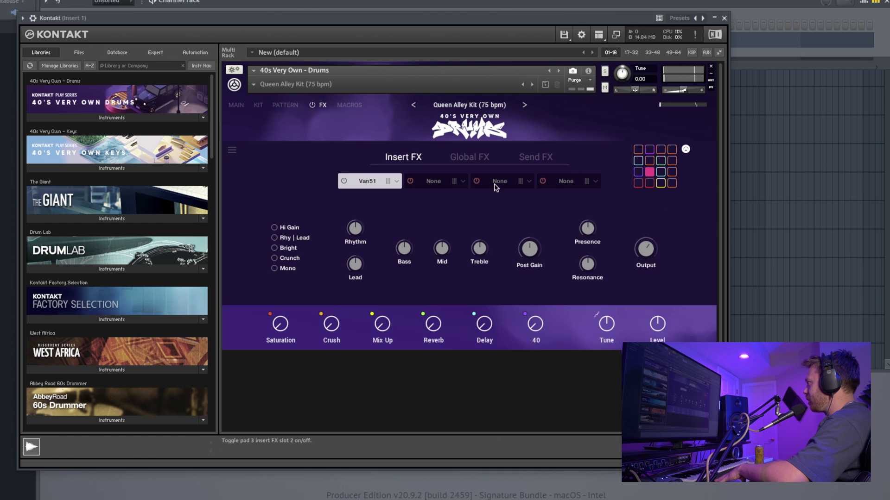
left_click(638, 183)
left_click(639, 172)
left_click(673, 172)
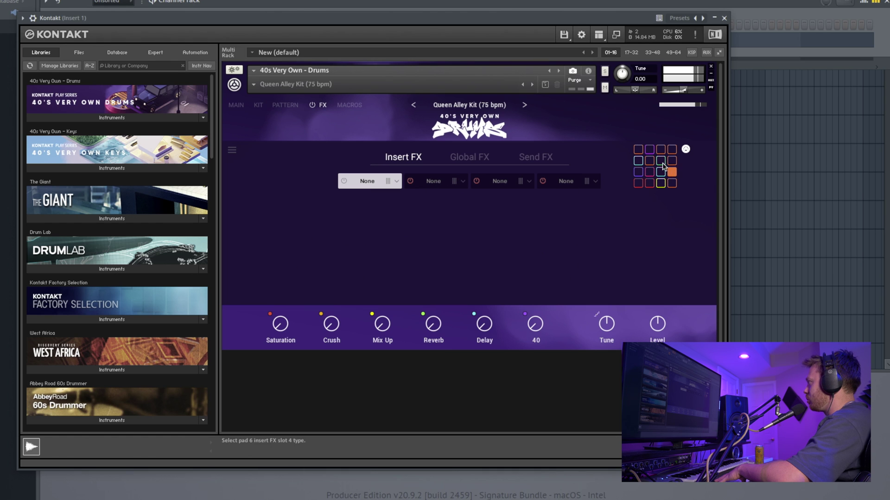
Show the Sat global effect's controls and turn the Saturation macro to 0.0 %
left_click(454, 159)
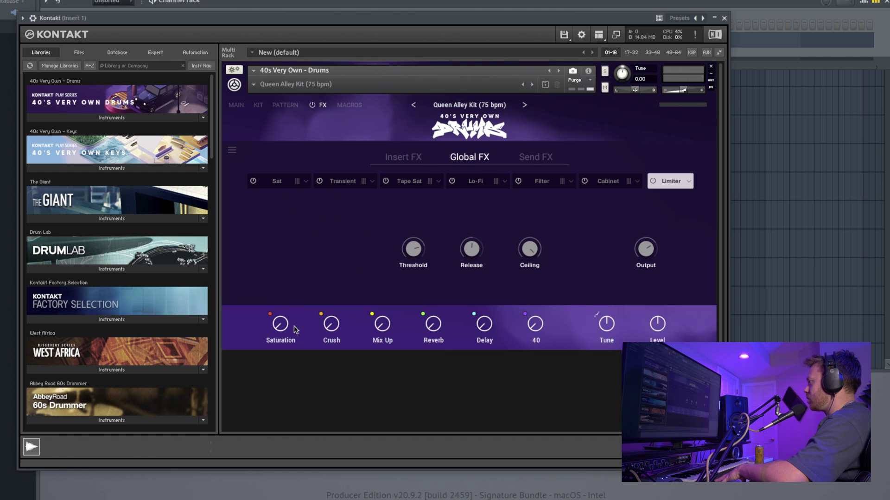
left_click(281, 182)
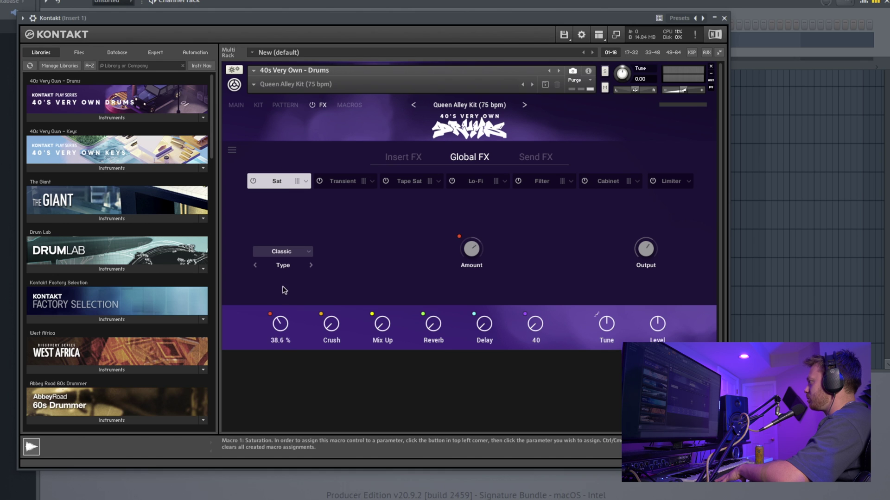
left_click_drag(279, 323, 273, 366)
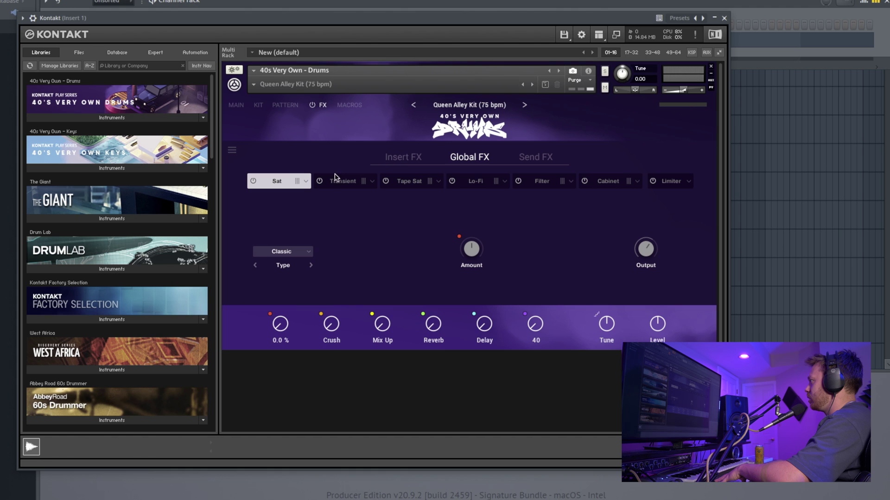
Show Send FX with IRVerb and Replika, then raise and fully zero the Reverb macro
left_click(539, 159)
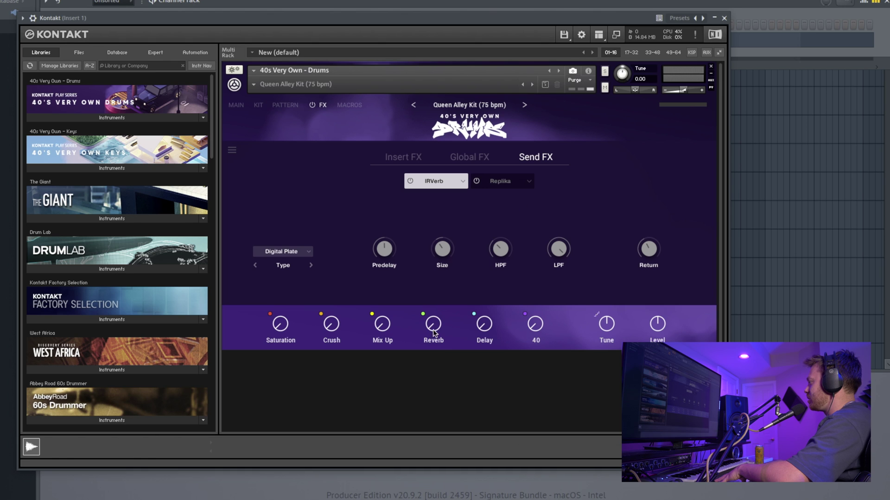
left_click_drag(439, 300, 367, 376)
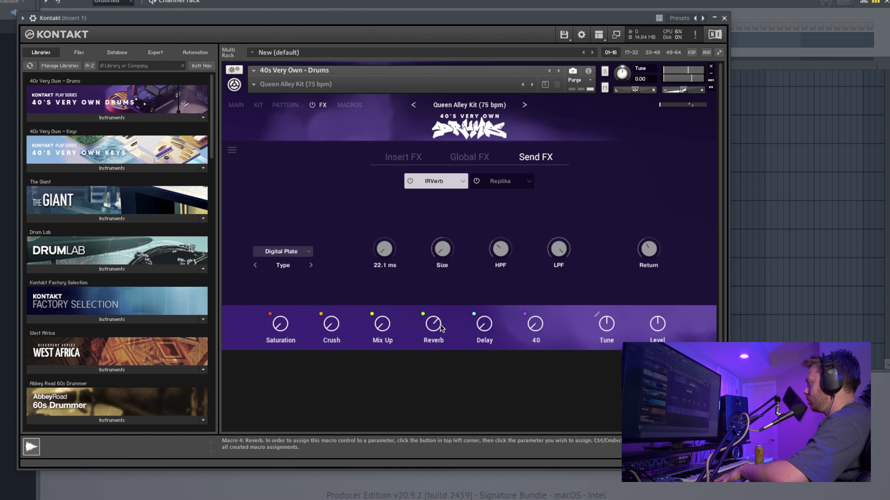
left_click_drag(437, 326, 433, 352)
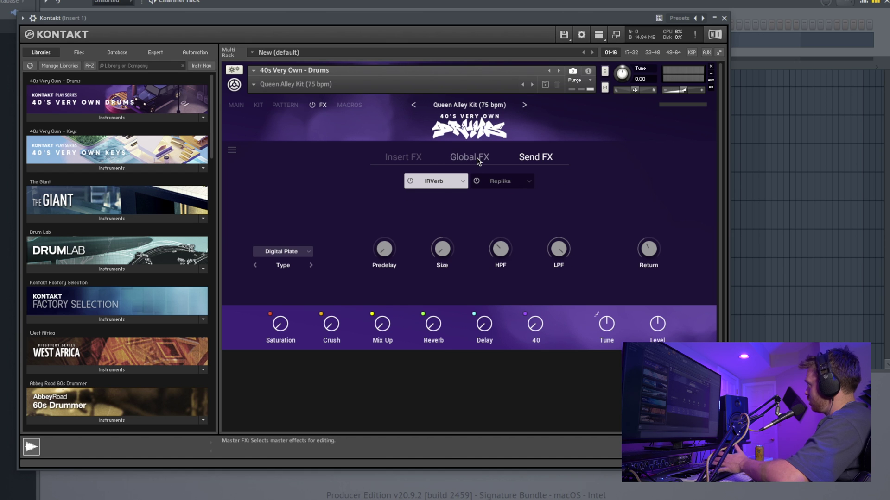
Show the macro assignments and check the Saturation macro's value and targets
left_click(349, 105)
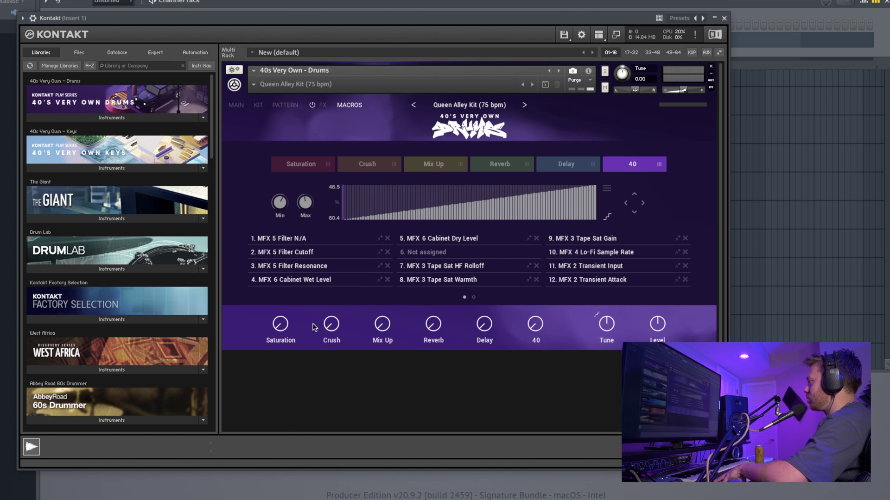
left_click(287, 330)
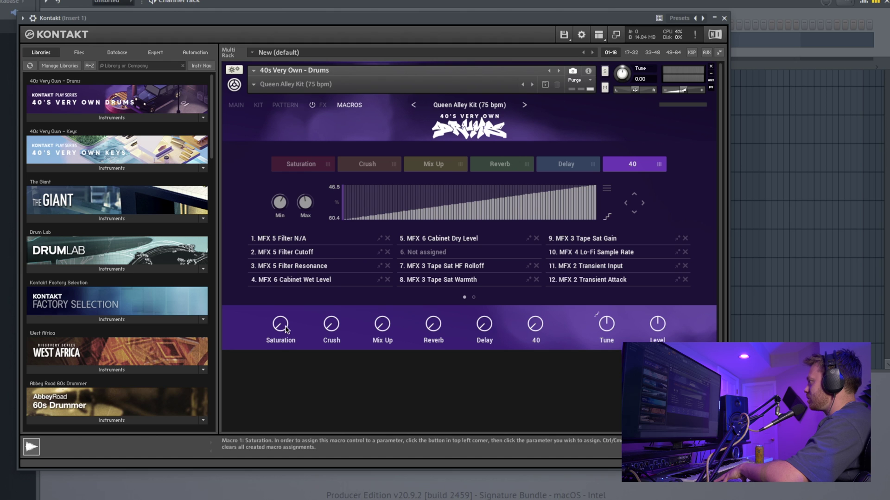
left_click(303, 169)
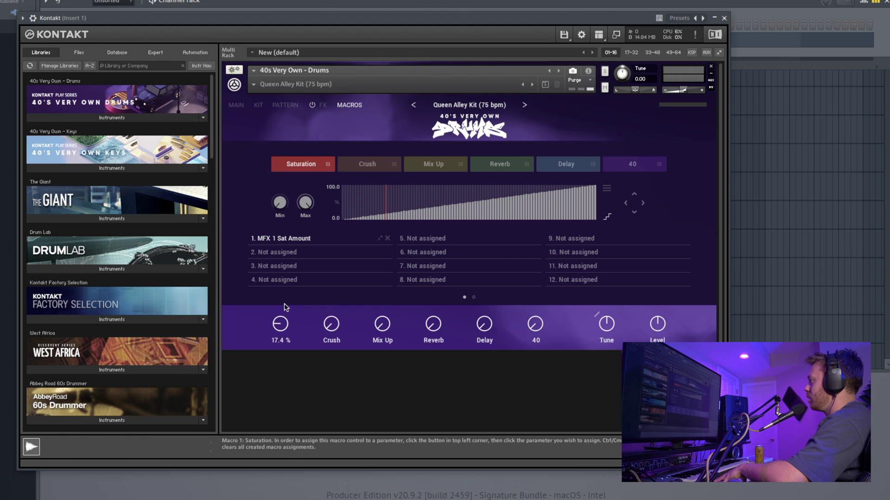
Turn the Crush macro down to 0.0 % and the Mix Up macro up to 36.3 %
left_click(370, 166)
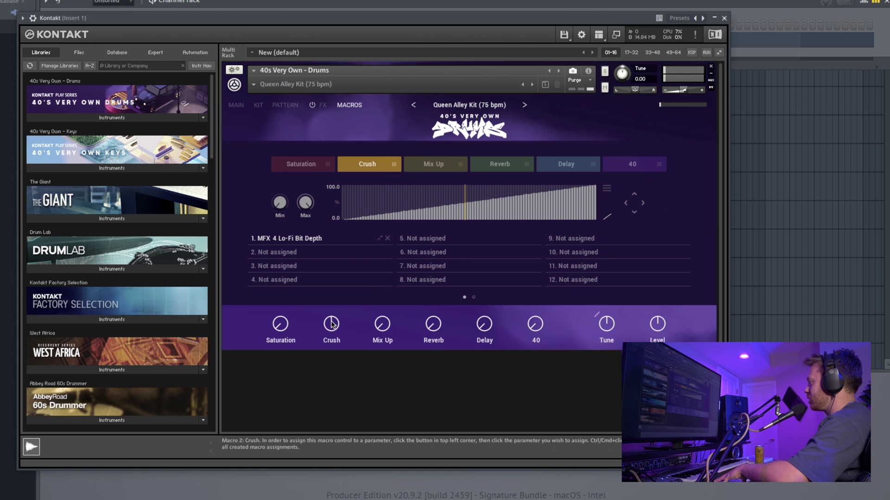
mouse_move(332, 324)
left_mouse_down()
mouse_move(372, 338)
mouse_move(382, 352)
left_mouse_up()
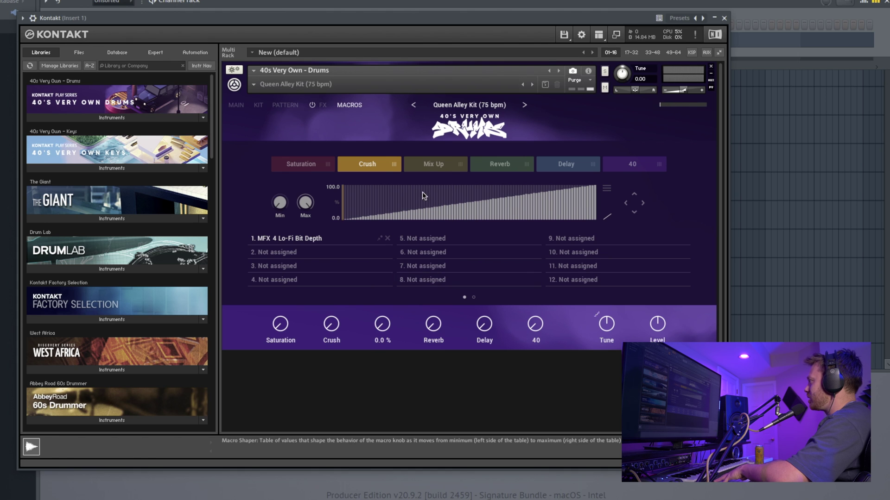
left_click(427, 166)
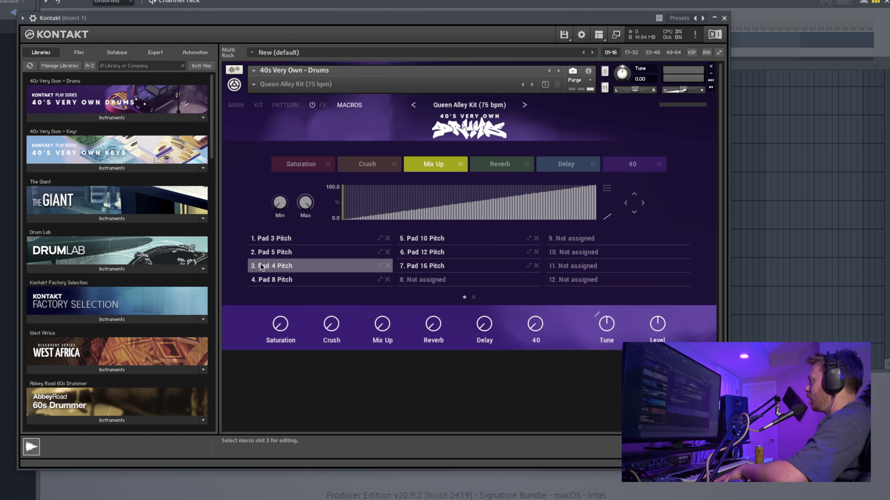
left_click_drag(383, 324, 387, 291)
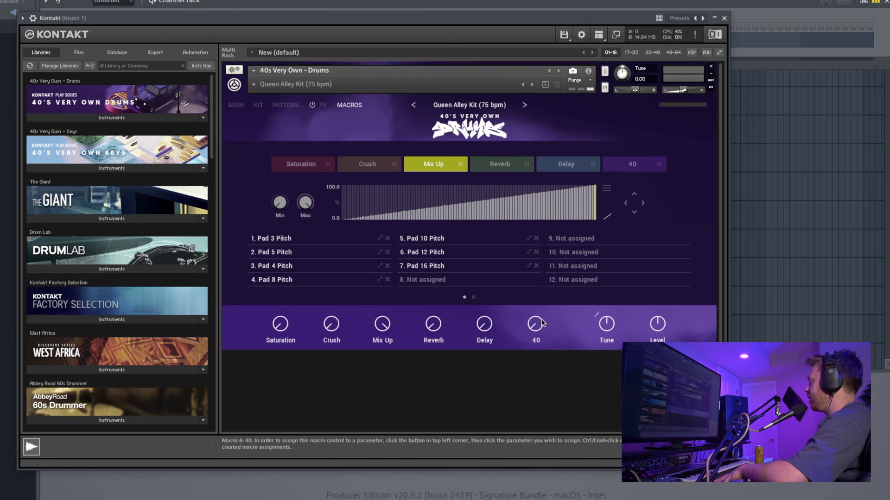
Sweep the 40 macro (macro 6) to 100 %, then settle it at about 33 %
left_click(633, 165)
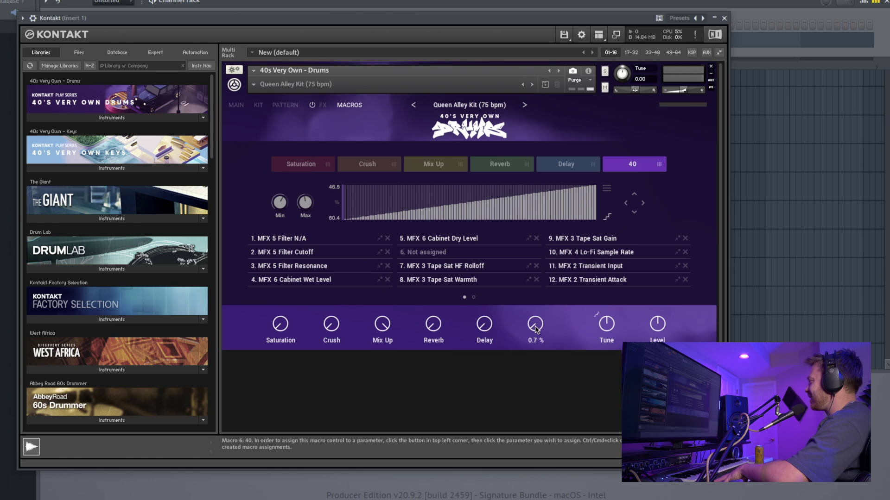
left_click_drag(535, 326, 561, 258)
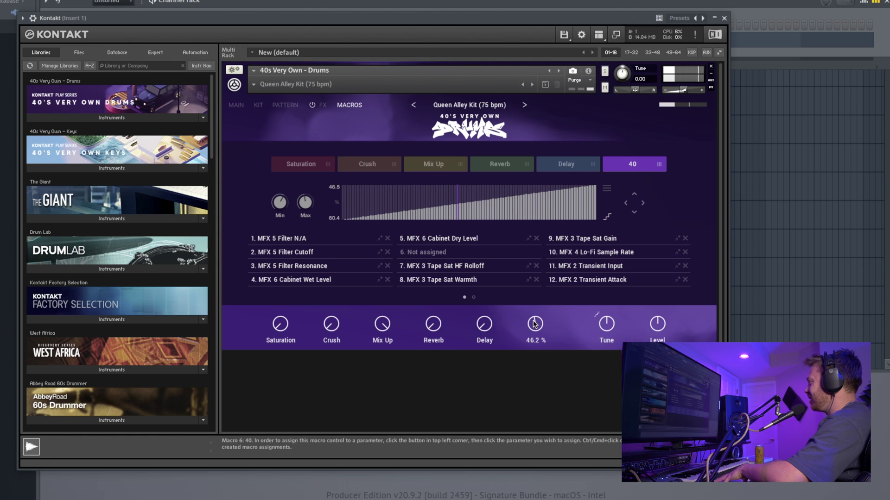
left_click_drag(535, 319, 533, 339)
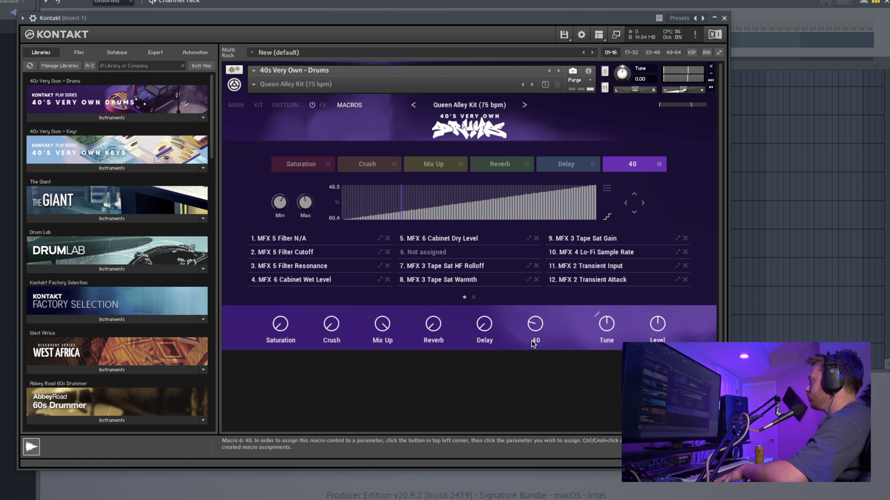
Switch to the kit editor and view the full Send FX editing page
left_click(285, 104)
left_click(258, 105)
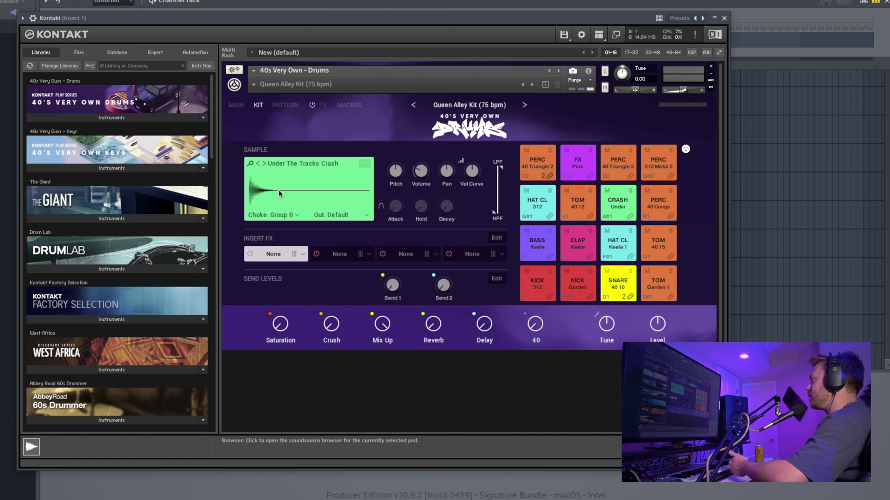
left_click(496, 278)
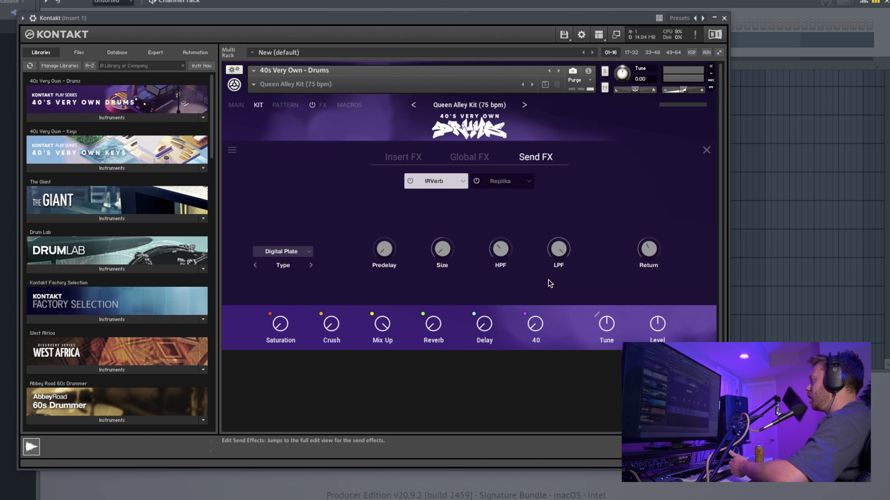
Back in the kit editor, select the KICK 312 pad and browse its samples in the Hi-Hat category
left_click(285, 105)
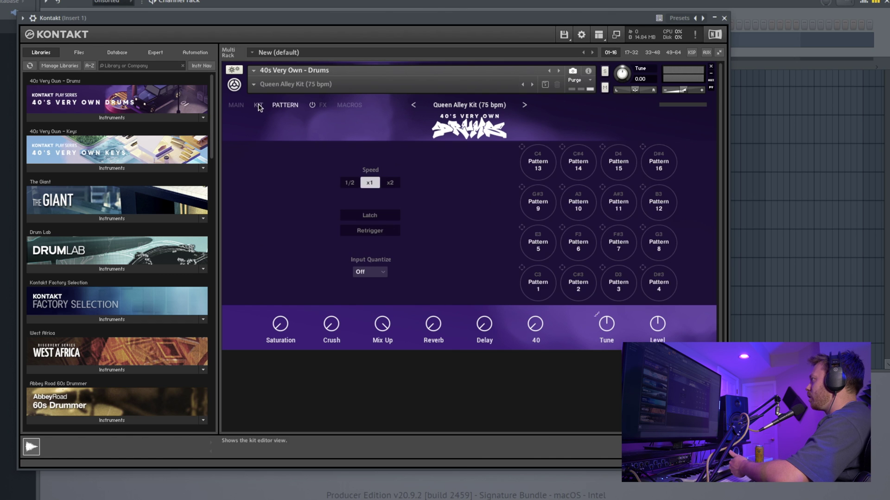
left_click(258, 105)
left_click(543, 283)
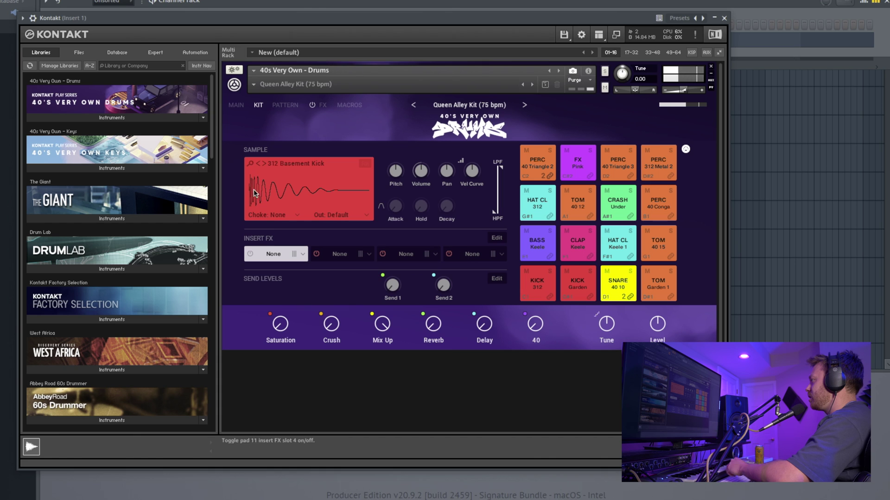
left_click(285, 162)
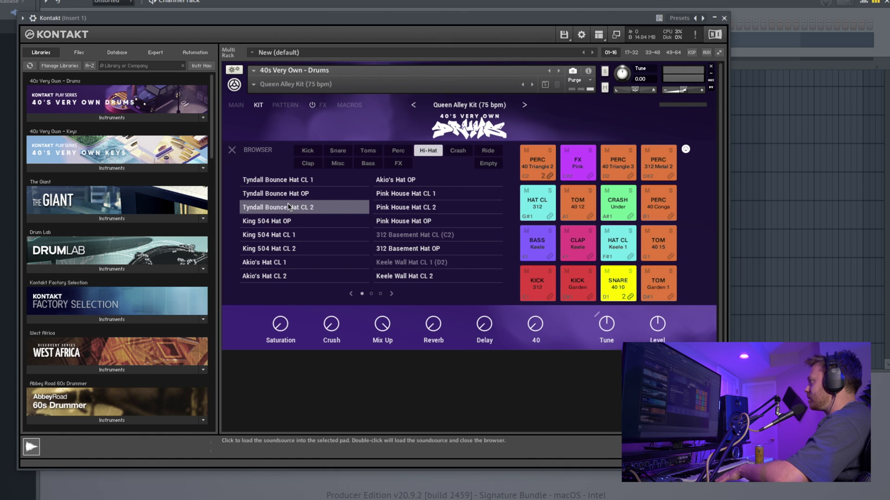
On the main page, step through snapshots from Sterling Rd Kit to DFA Kit
left_click(236, 105)
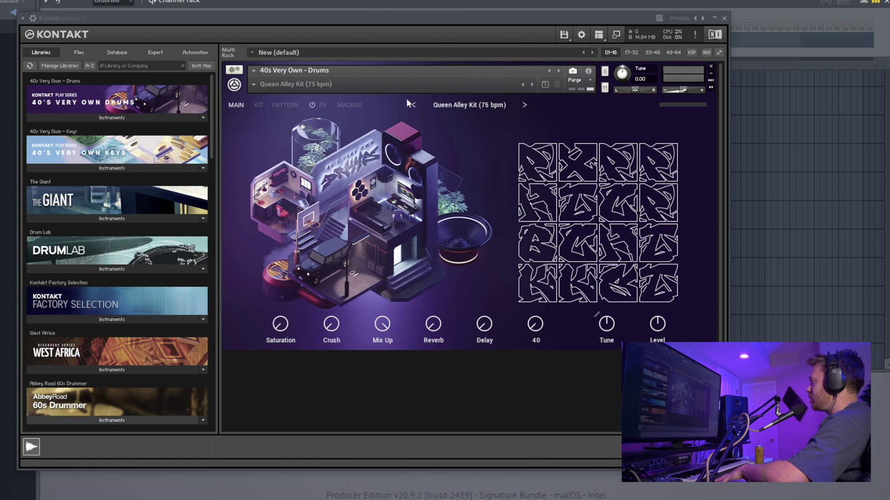
left_click(533, 85)
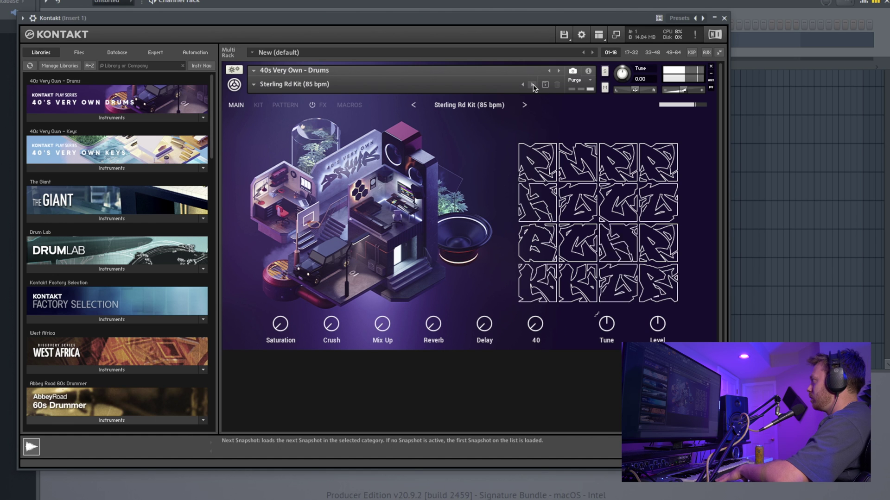
left_click(533, 85)
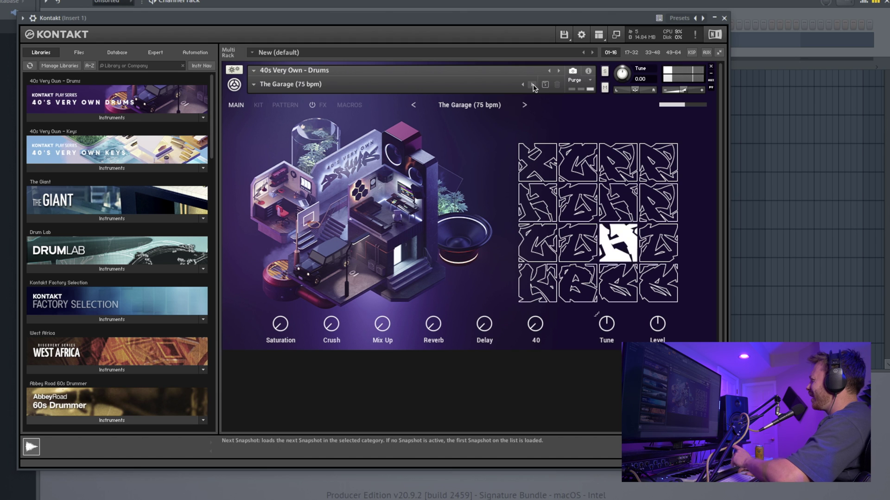
left_click(533, 85)
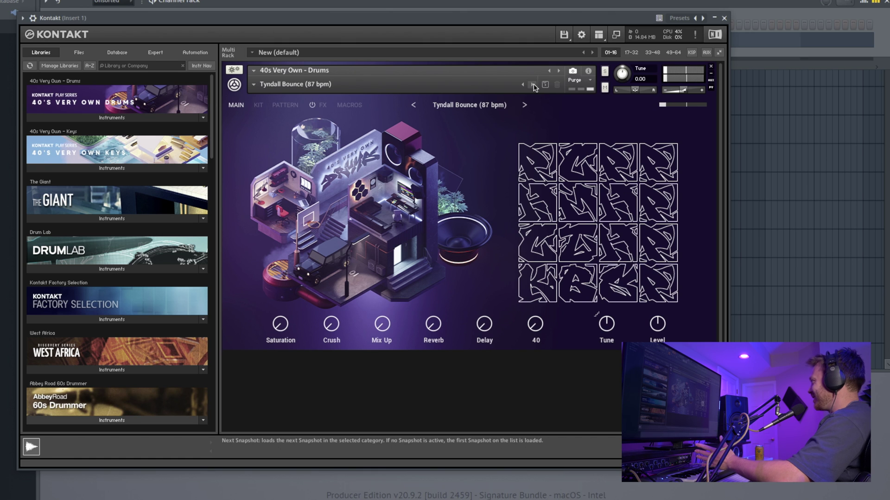
left_click(534, 86)
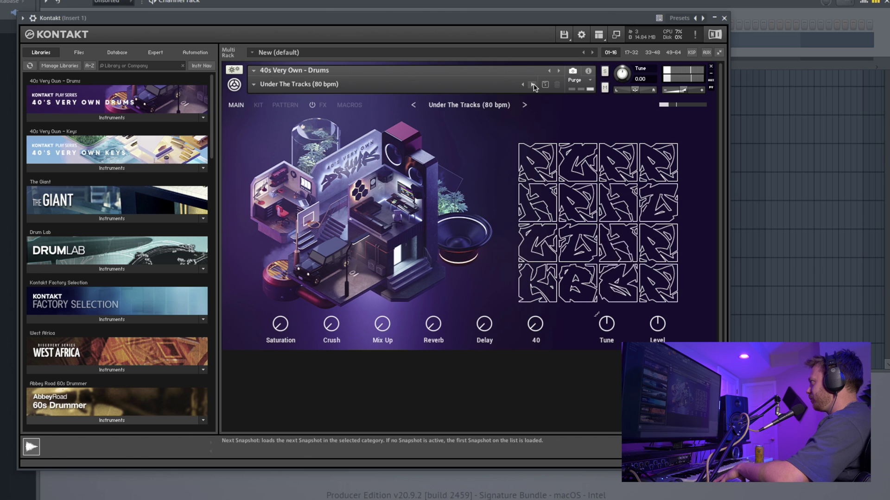
left_click(534, 85)
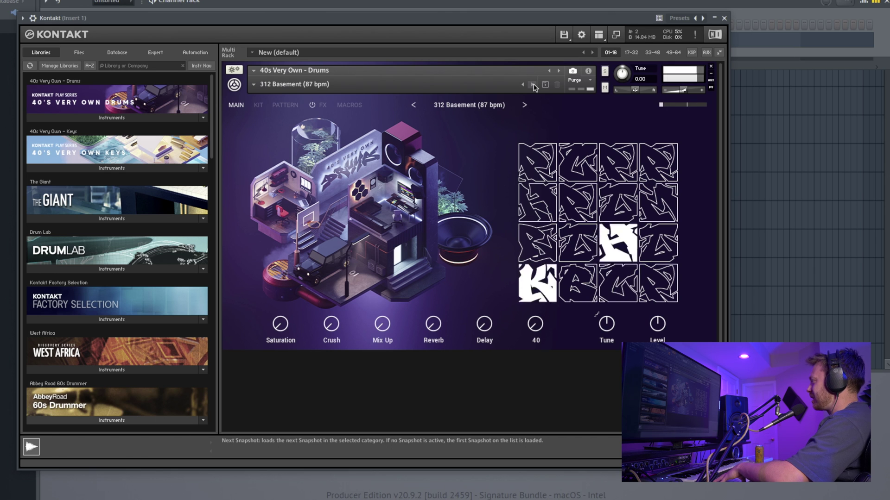
left_click(534, 86)
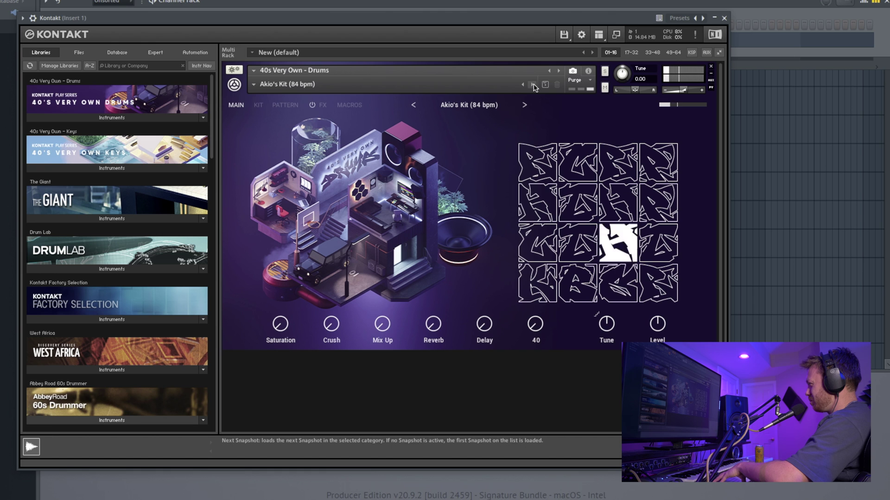
left_click(534, 85)
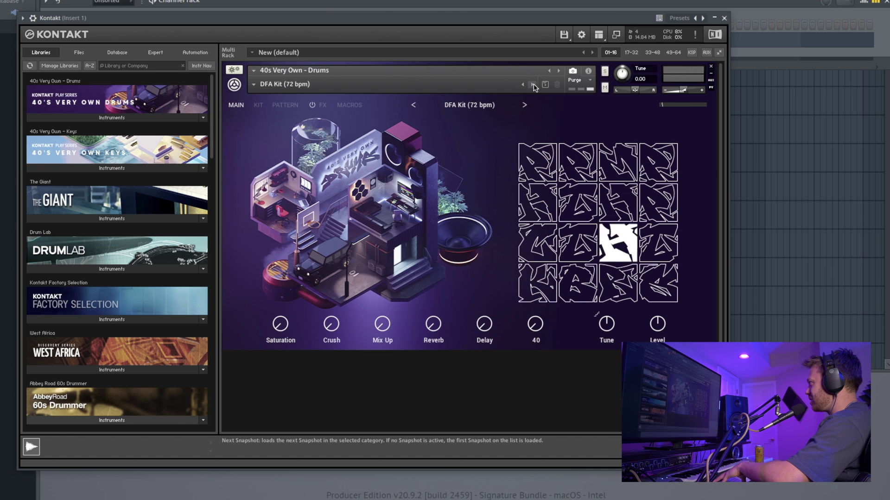
Continue through Dupont Slapper to Pink House, ending back on Queen Alley Kit (75 bpm)
left_click(533, 86)
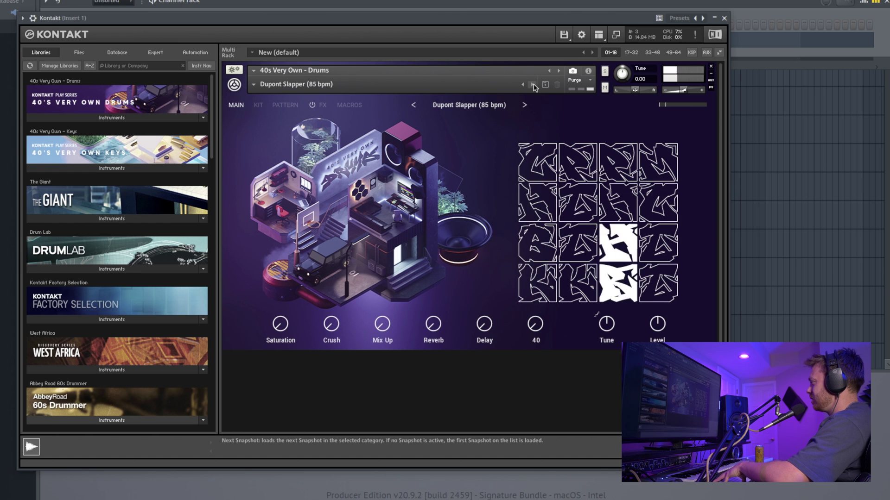
left_click(533, 85)
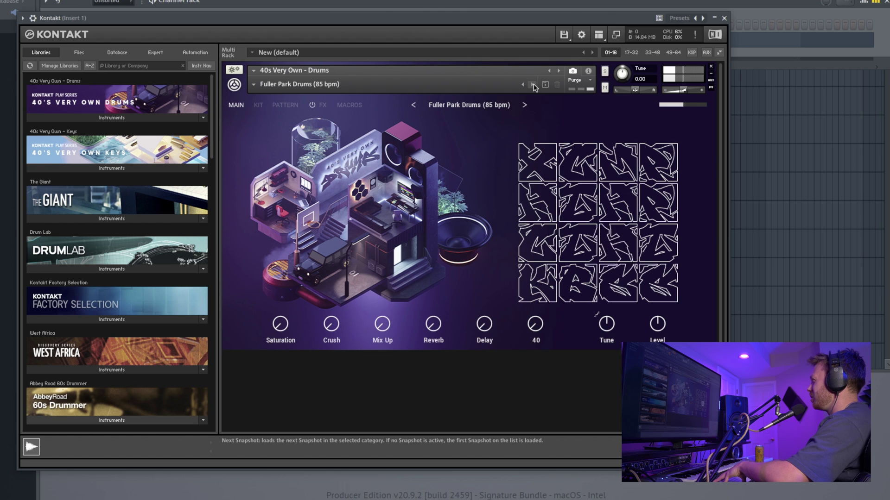
left_click(534, 86)
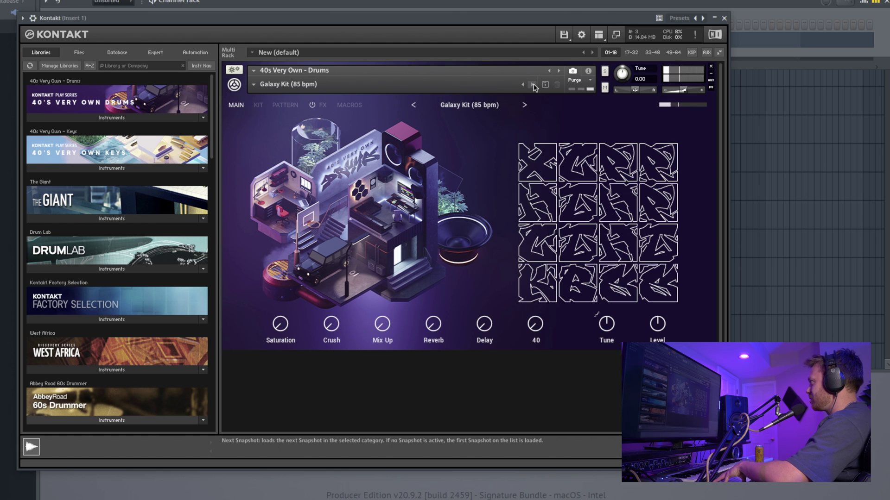
left_click(533, 85)
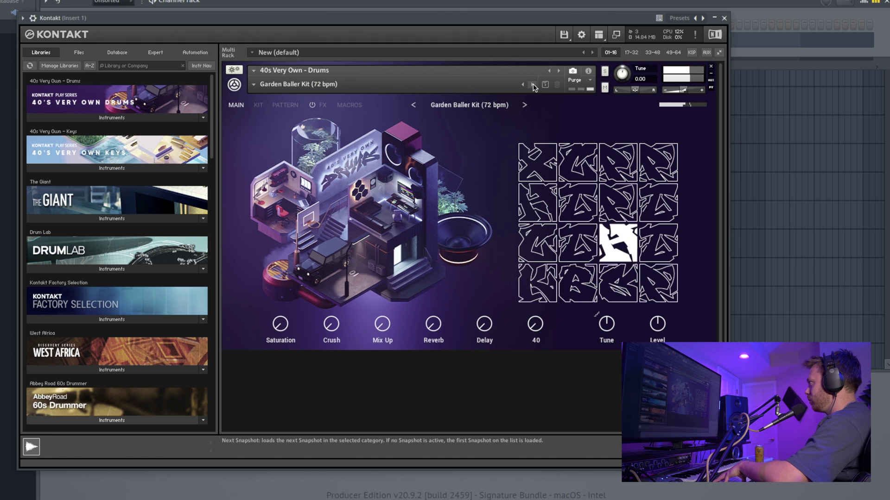
left_click(534, 85)
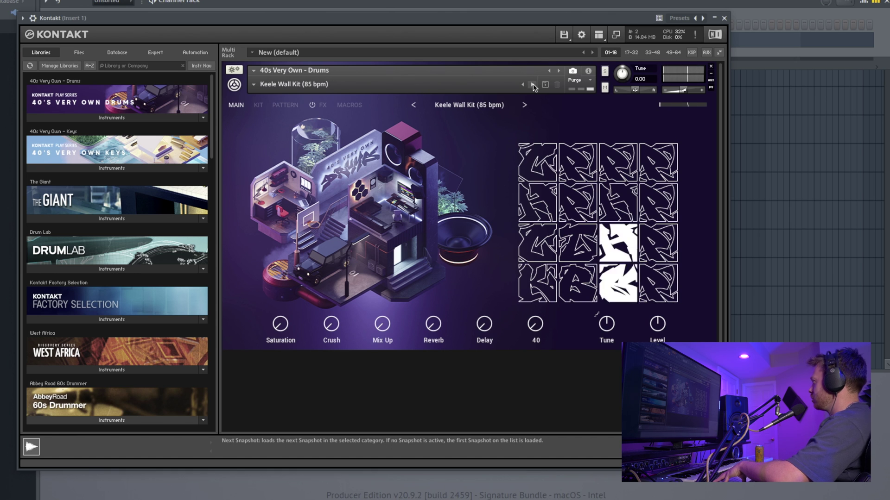
left_click(533, 85)
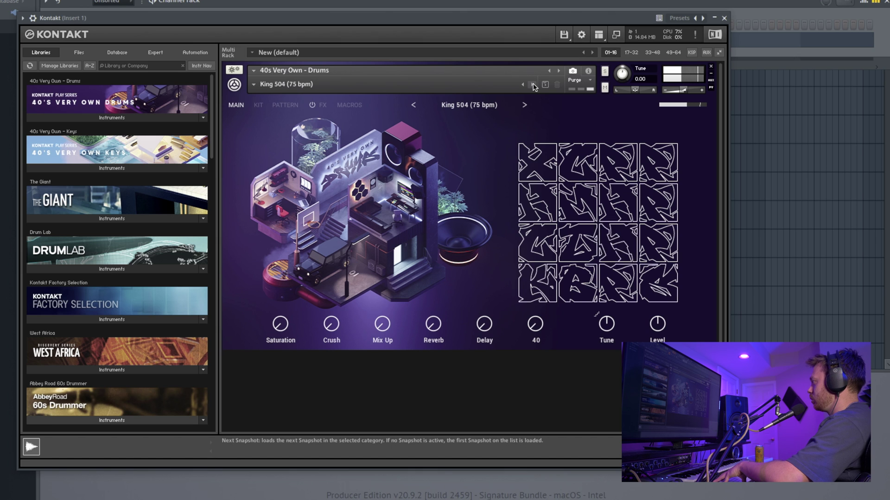
left_click(533, 86)
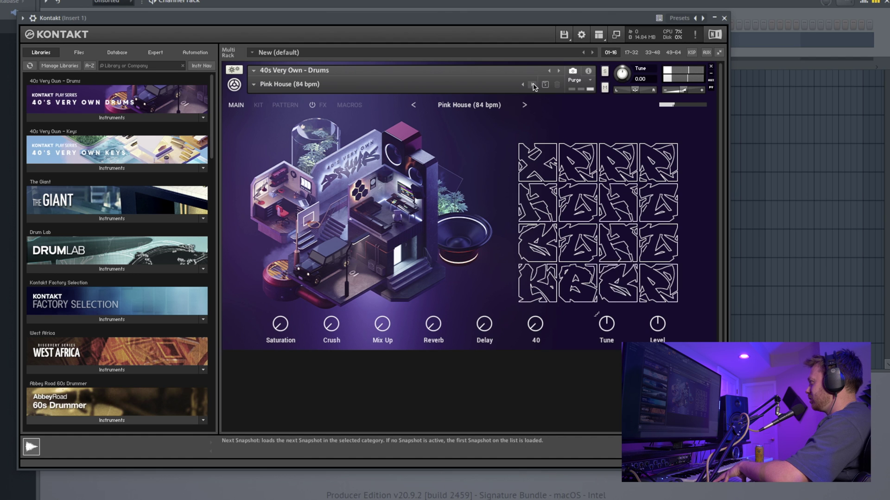
left_click(533, 85)
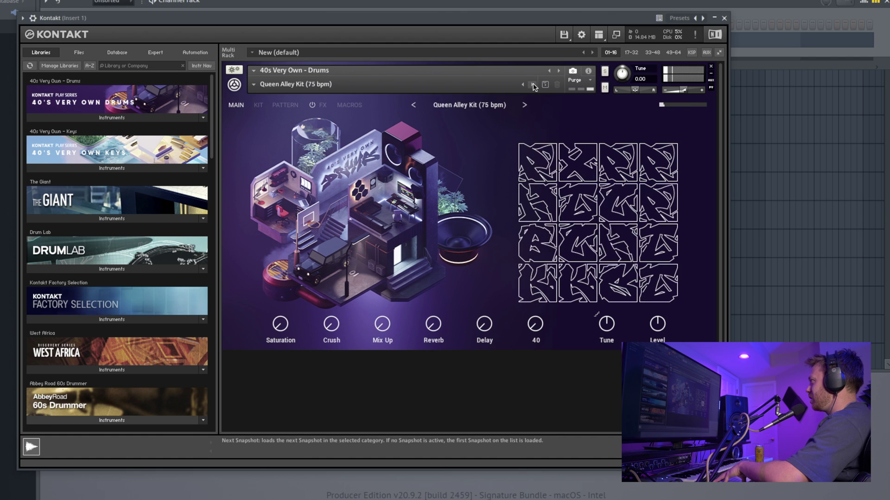